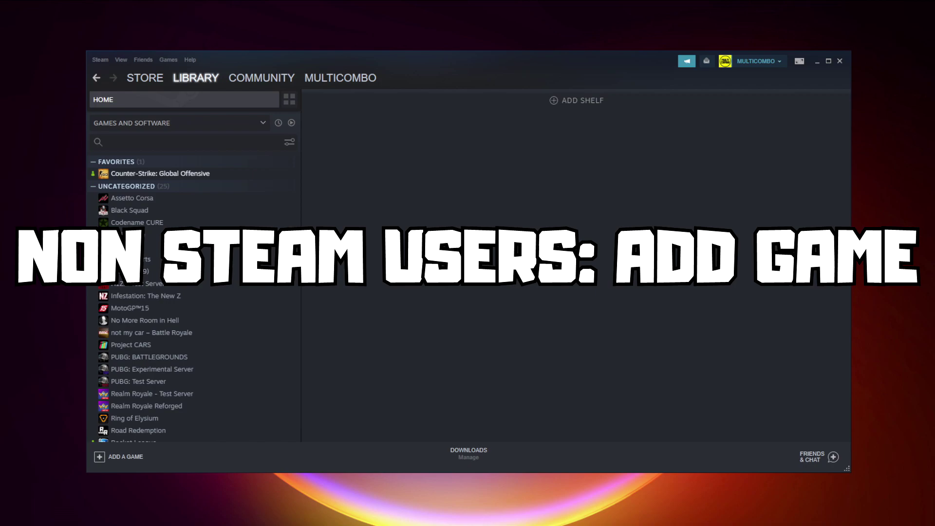
Add YOUR PROBLEMATIC GAME as a non-Steam game and open its library page
left_click(124, 458)
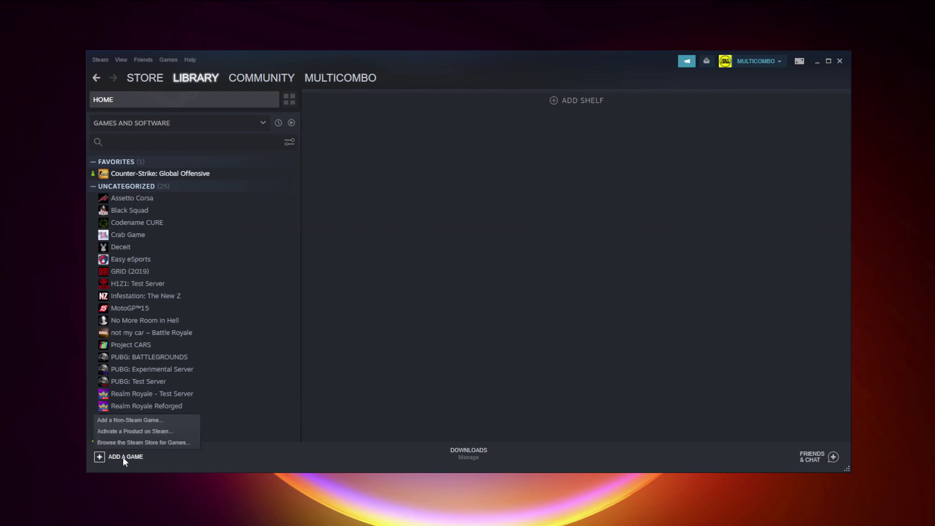
left_click(127, 421)
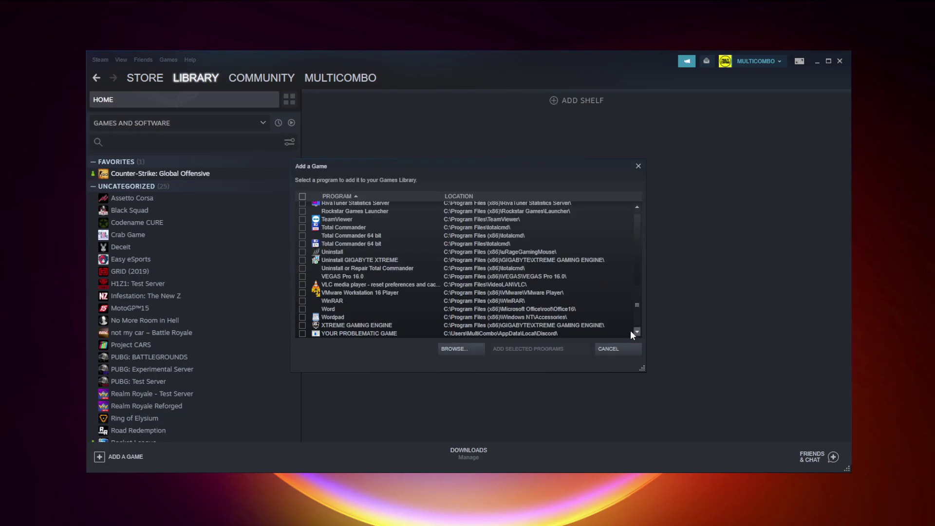
left_click(346, 334)
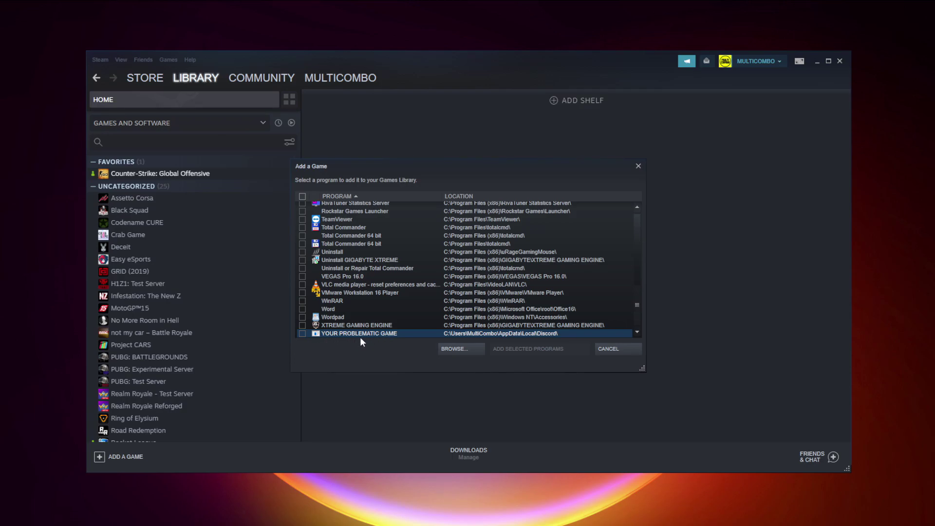
left_click(302, 334)
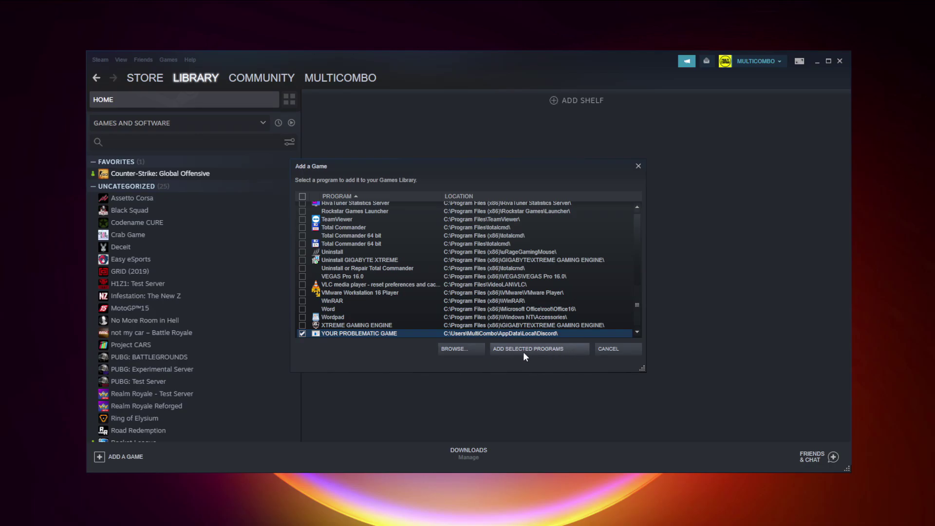
left_click(545, 352)
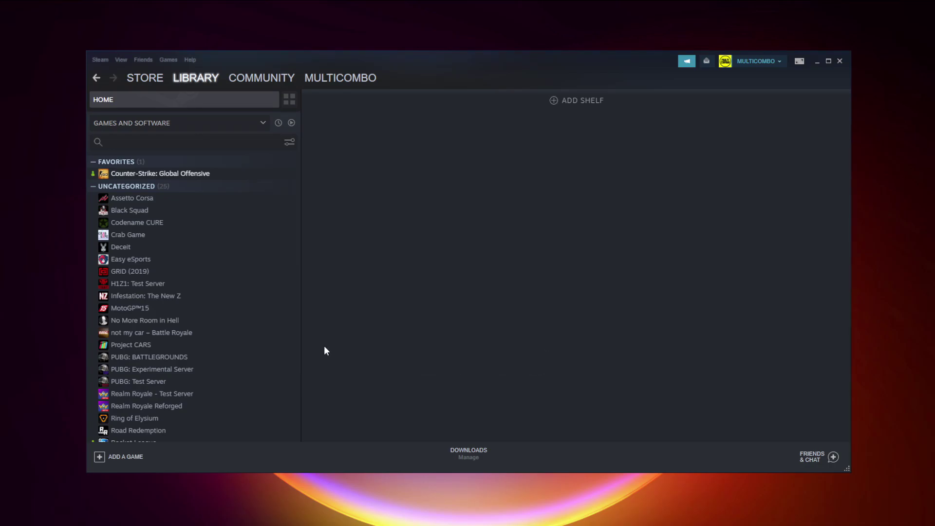
scroll(269, 314, "down", 3)
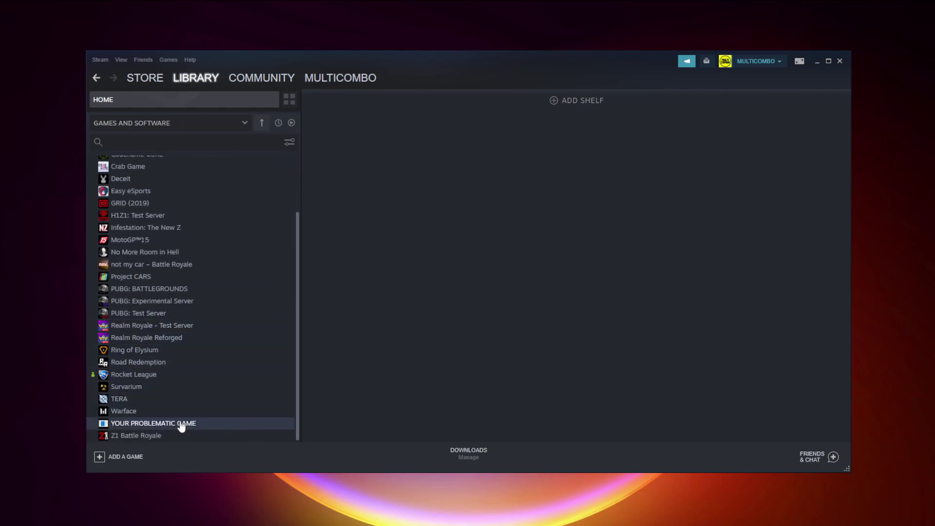
left_click(181, 427)
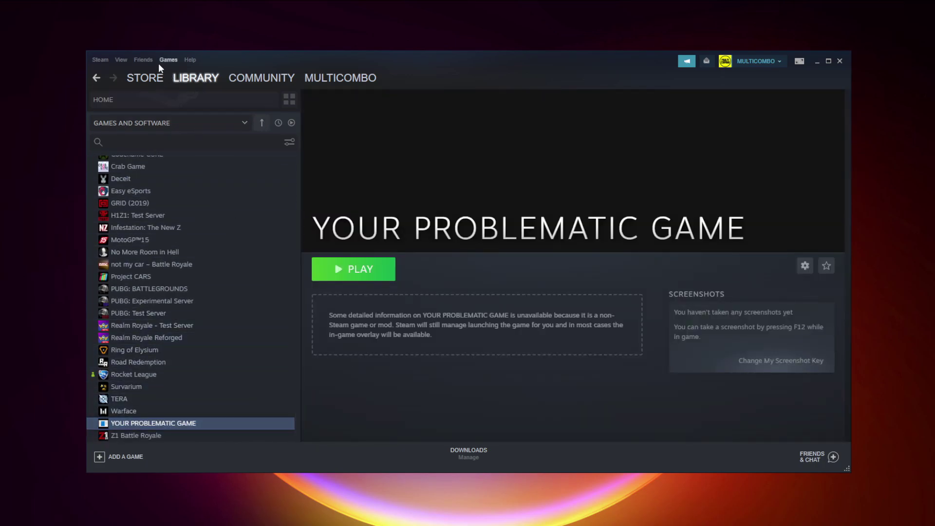
Go to Steam Settings > Controller and open General Controller Settings
left_click(98, 60)
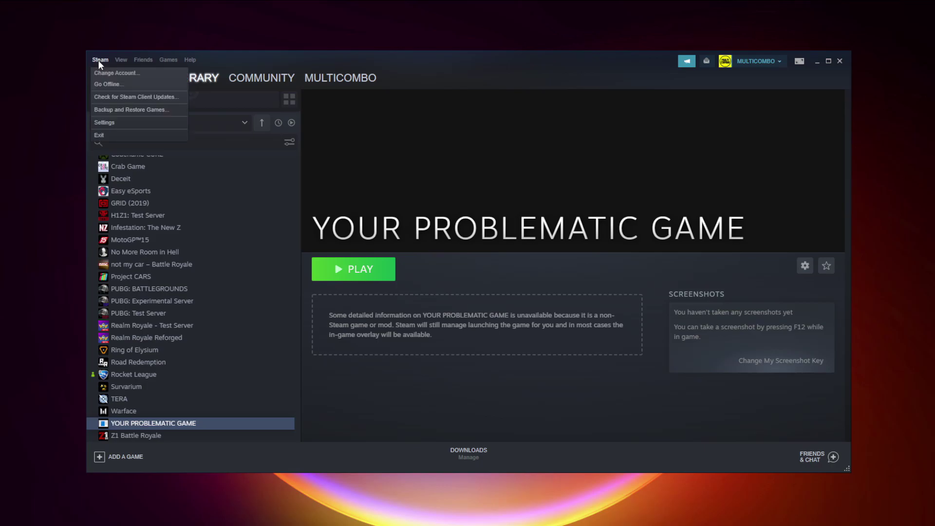
left_click(118, 123)
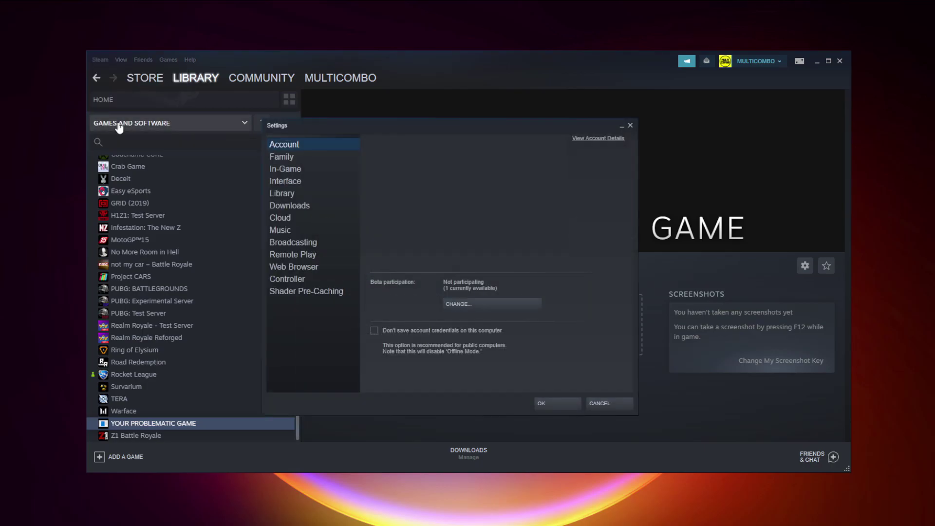
left_click(307, 280)
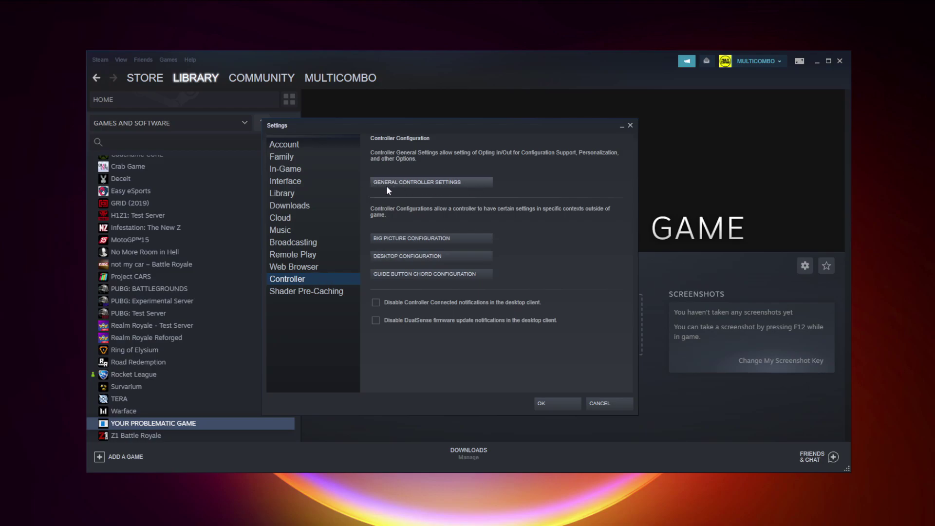
left_click(433, 184)
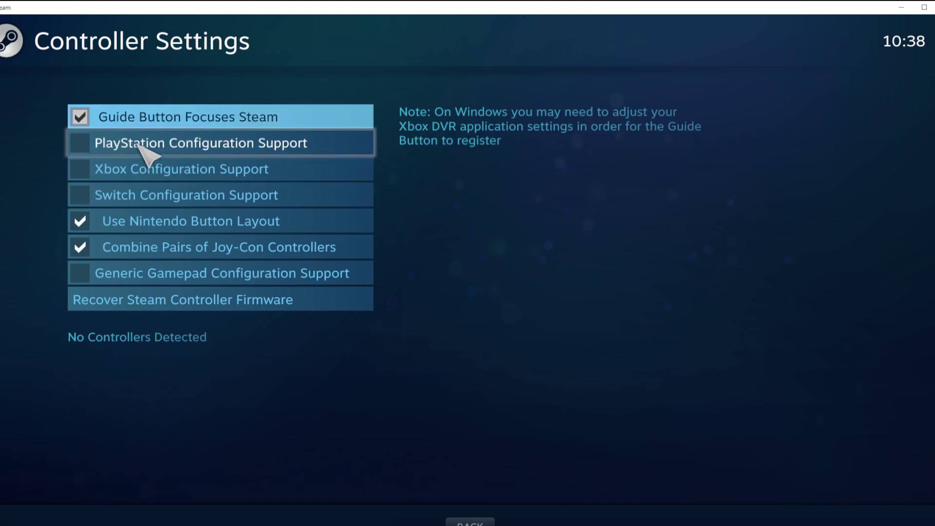
Enable Xbox Configuration Support and accept the Xbox 360 Controller calibration
left_click(87, 168)
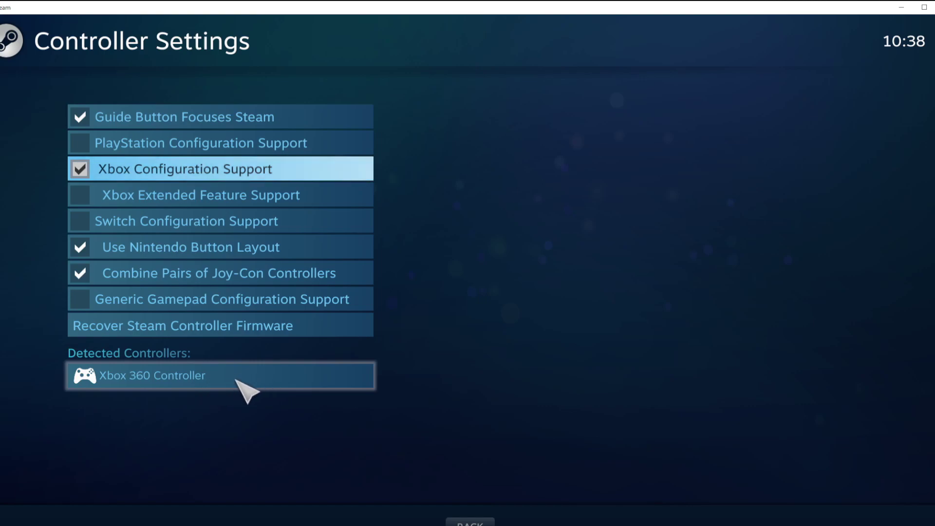
left_click(258, 380)
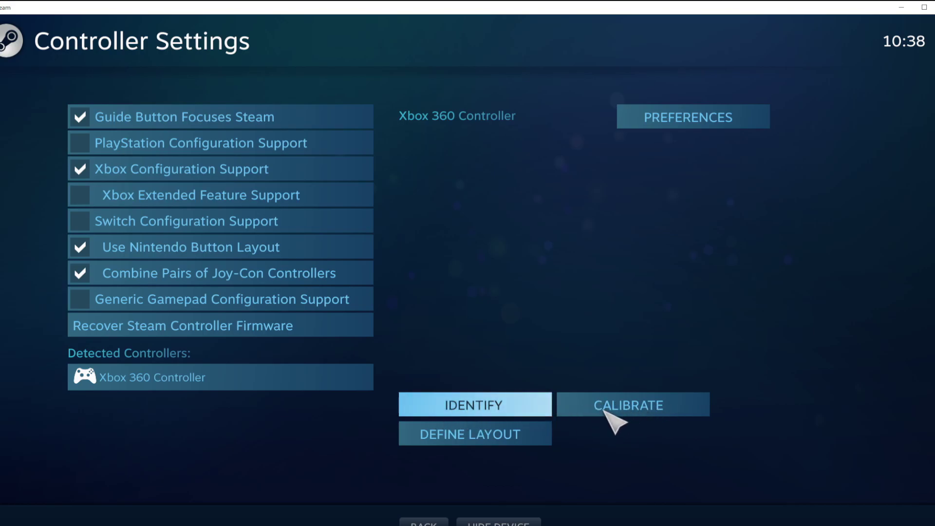
left_click(635, 412)
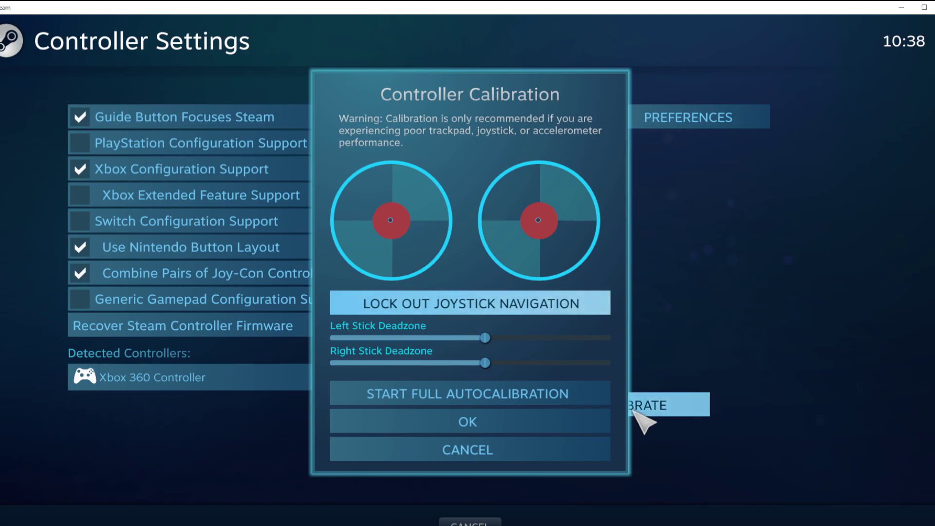
left_click(534, 422)
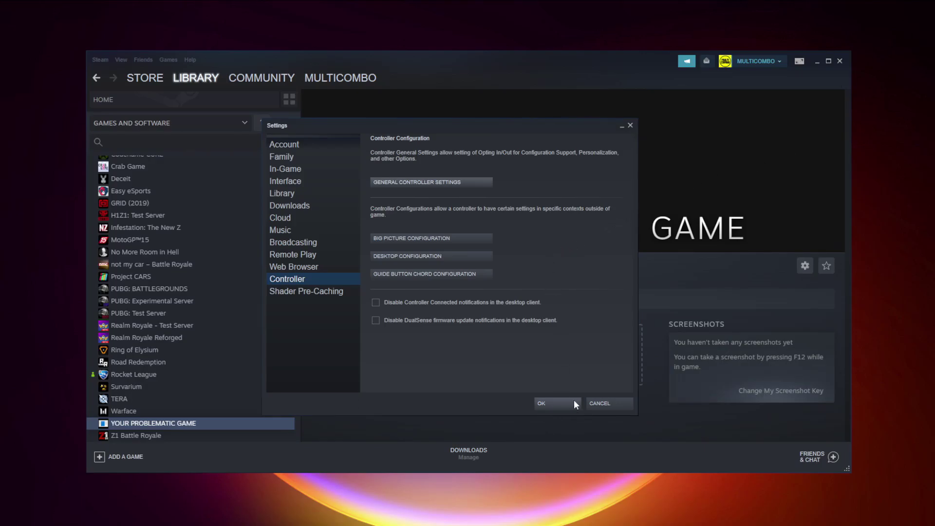
Save and close the Steam Settings dialog with OK
left_click(558, 403)
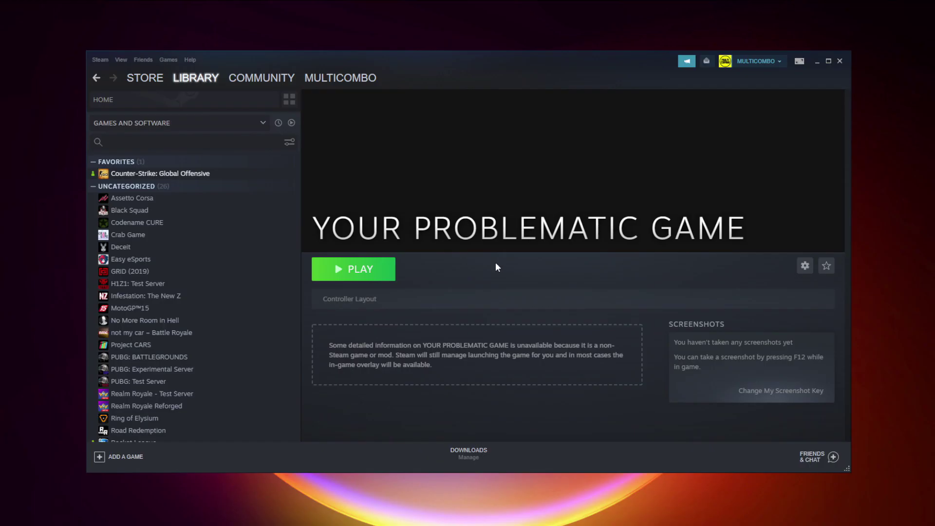
In Big Picture Mode, open YOUR PROBLEMATIC GAME from the library and choose Manage Game
left_click(800, 62)
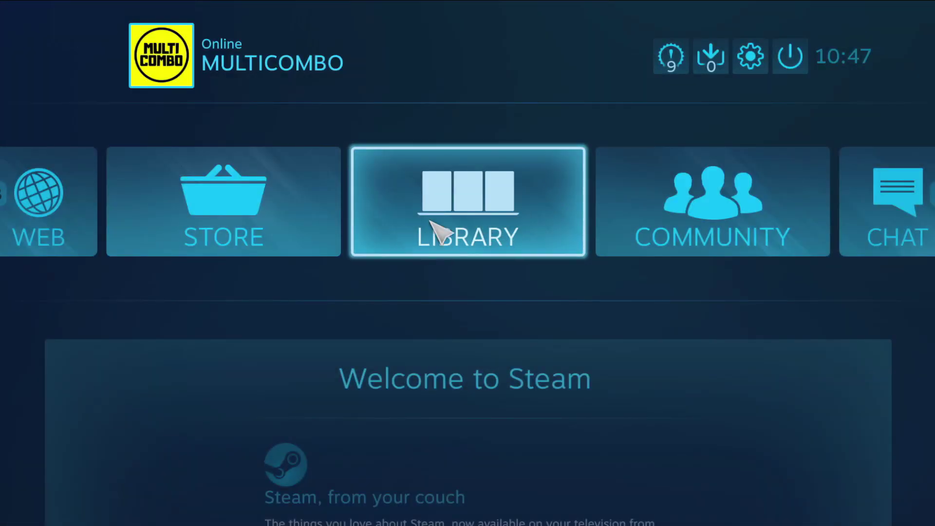
left_click(478, 241)
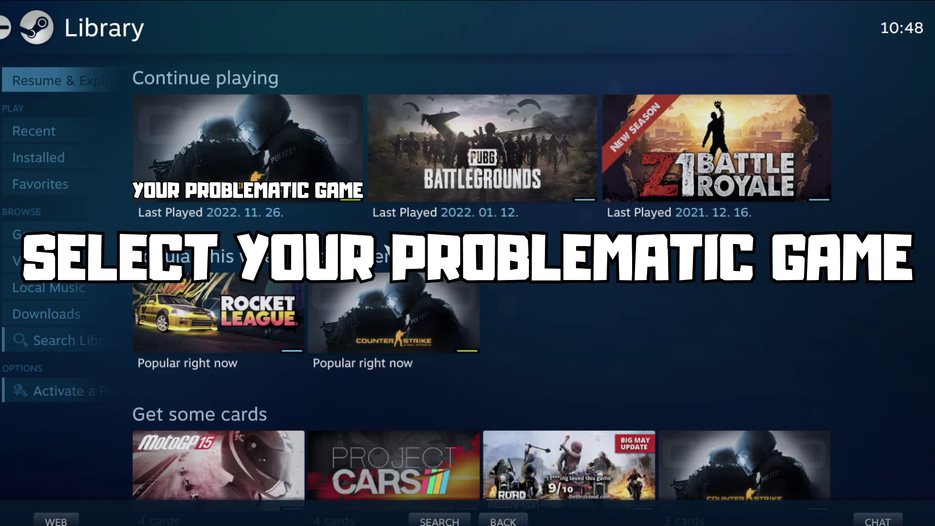
left_click(240, 197)
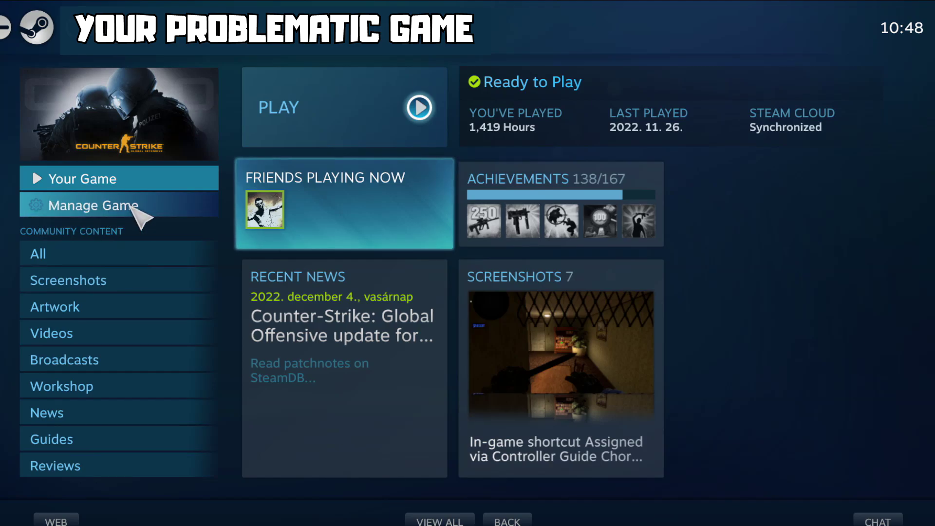
left_click(131, 205)
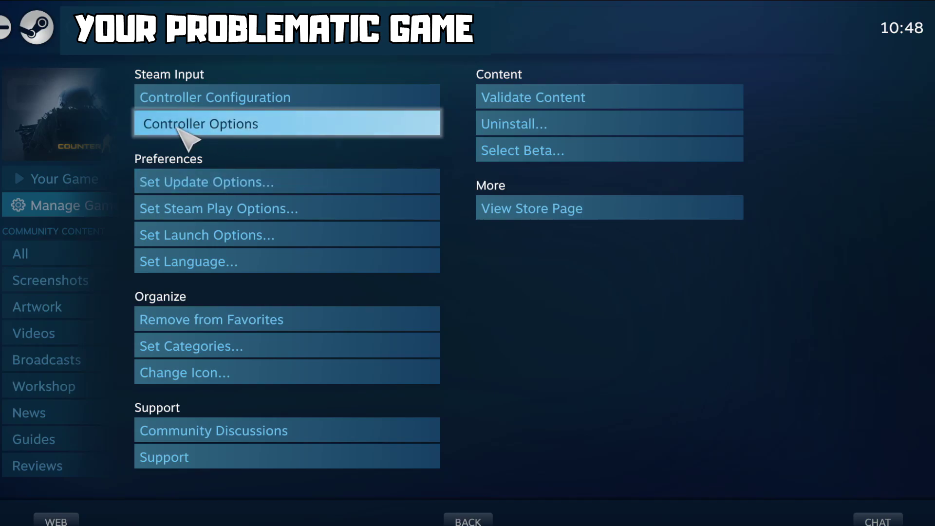
Set the Steam Input Per-Game Setting to Forced Off, confirm, and return to the game's overview
left_click(267, 126)
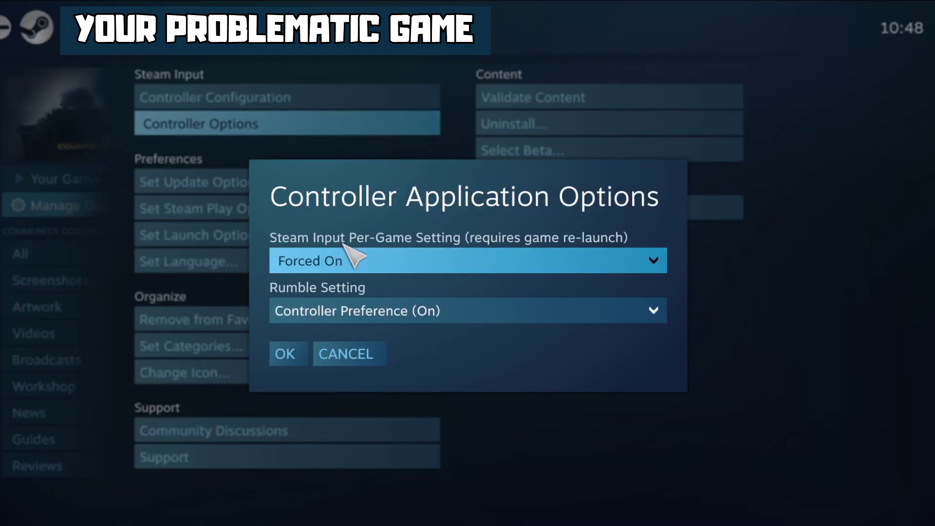
left_click(441, 259)
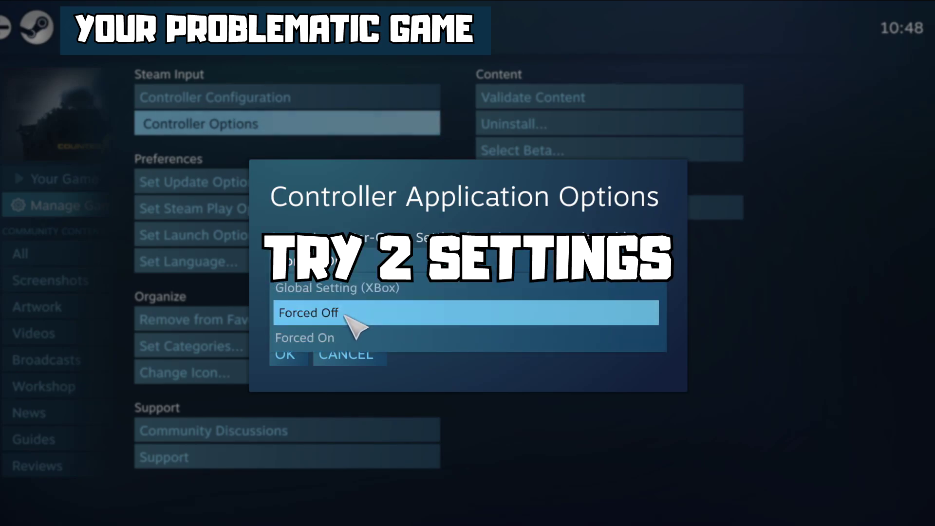
left_click(348, 337)
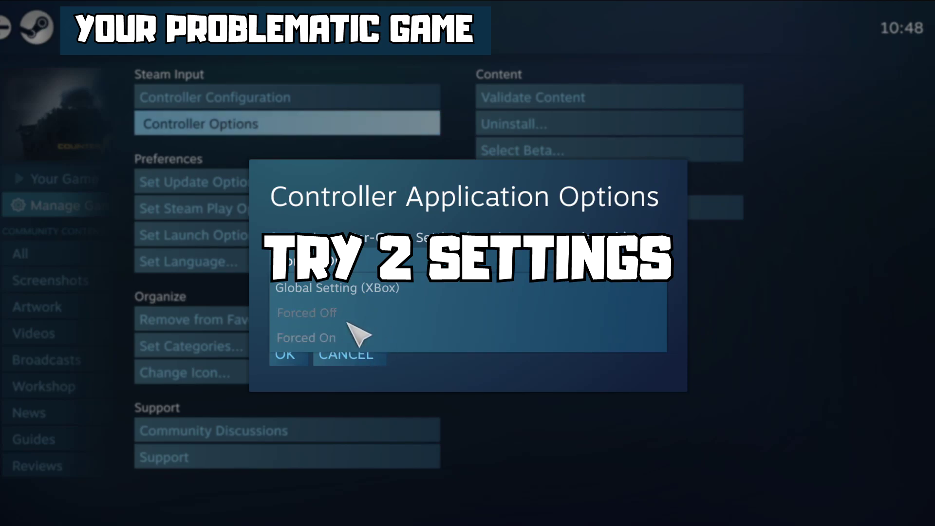
left_click(334, 314)
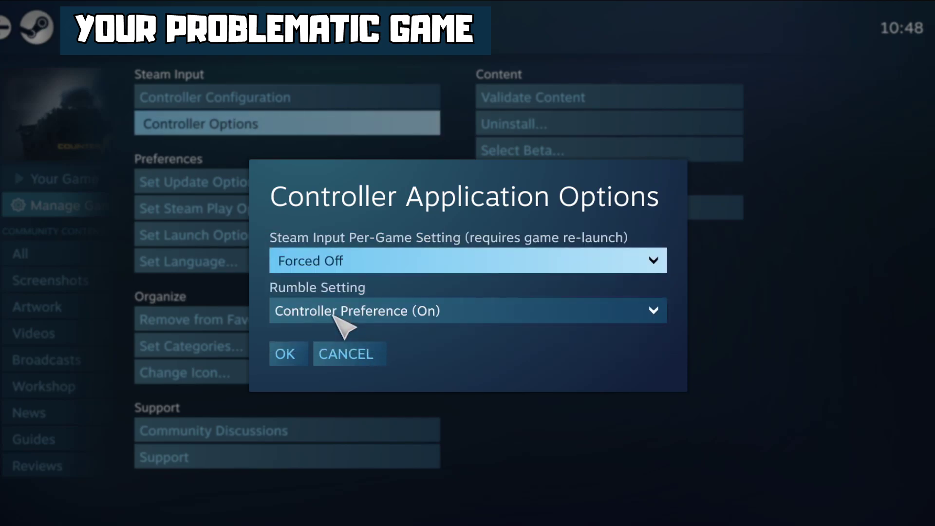
left_click(292, 356)
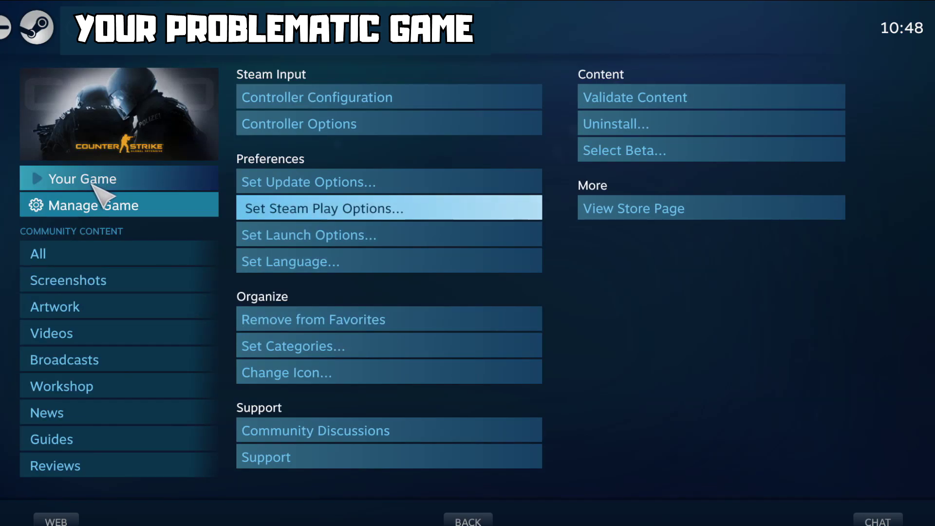
left_click(64, 178)
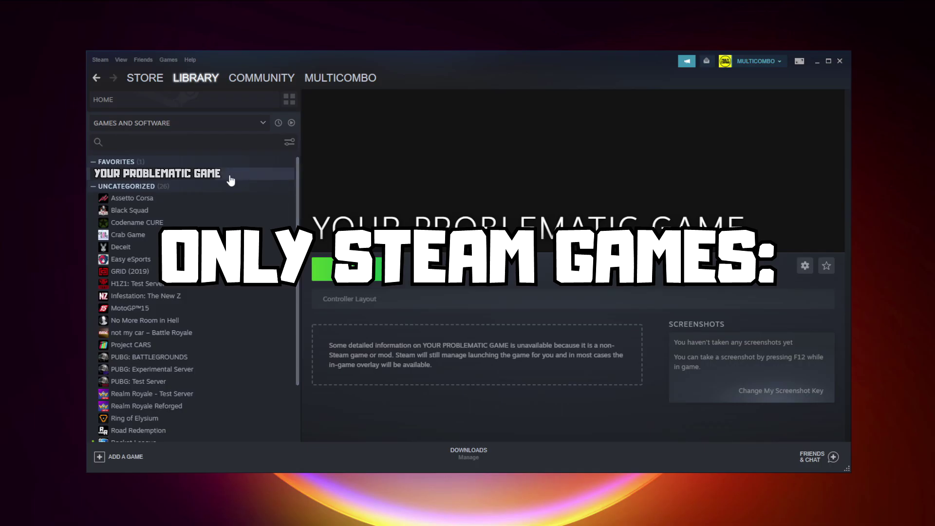
Set the game's Steam Input override to Disable Steam Input and close its Properties
right_click(228, 175)
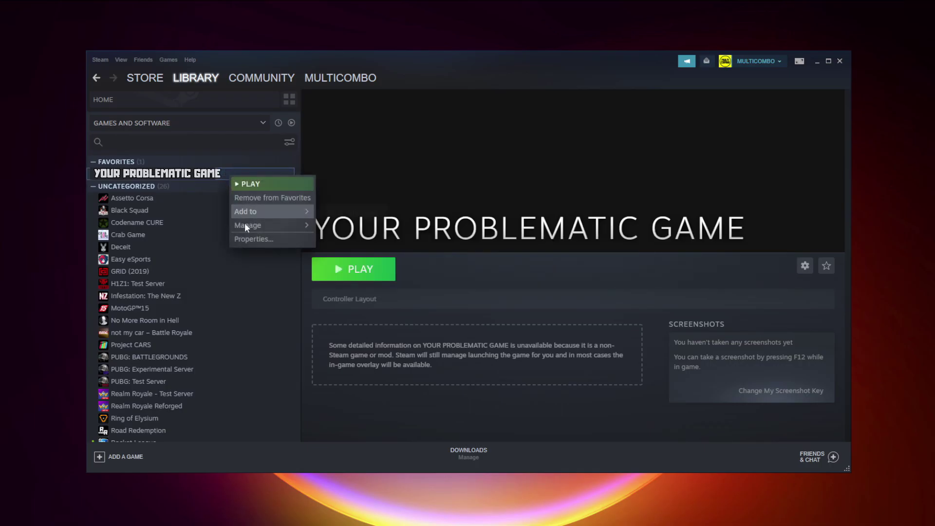
left_click(278, 238)
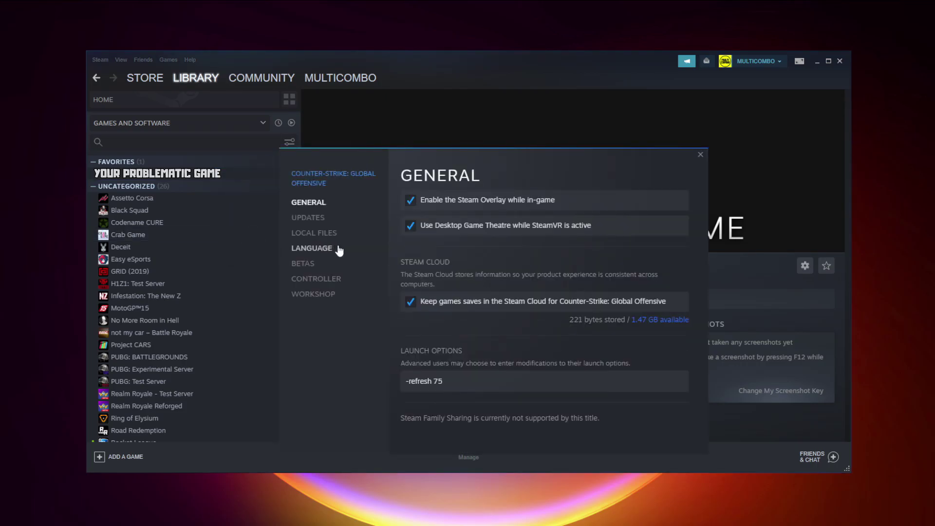
left_click(321, 279)
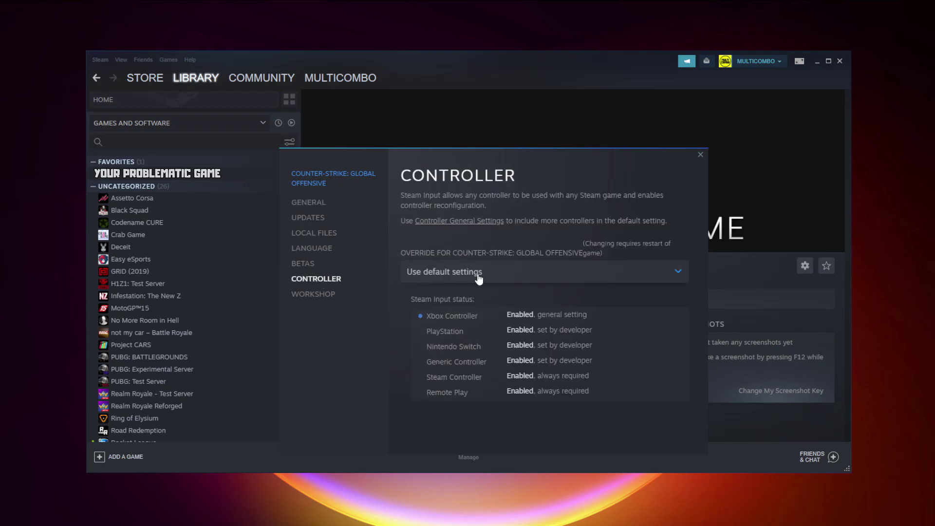
left_click(478, 277)
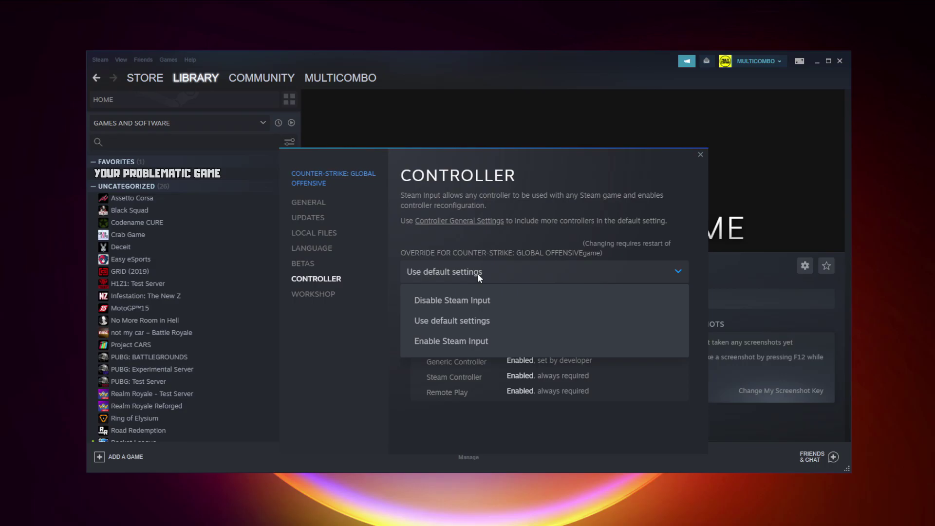
left_click(472, 301)
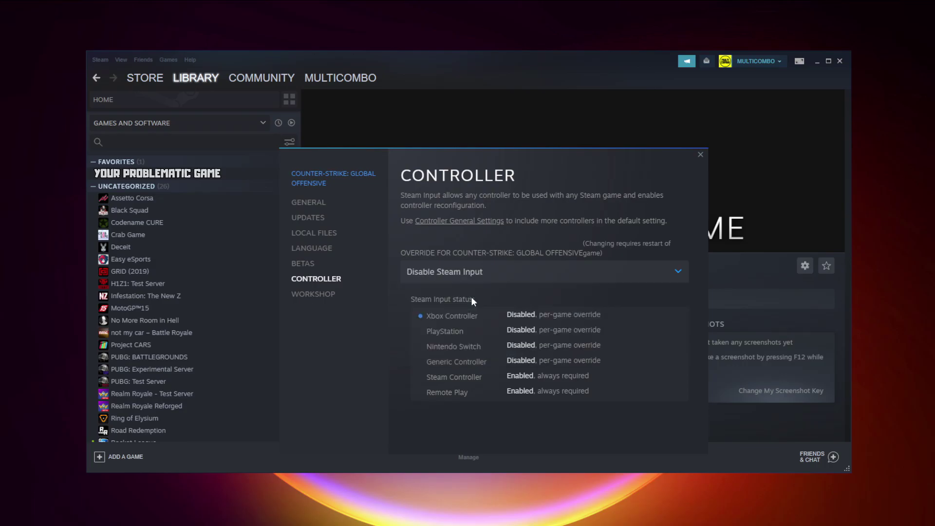
left_click(701, 154)
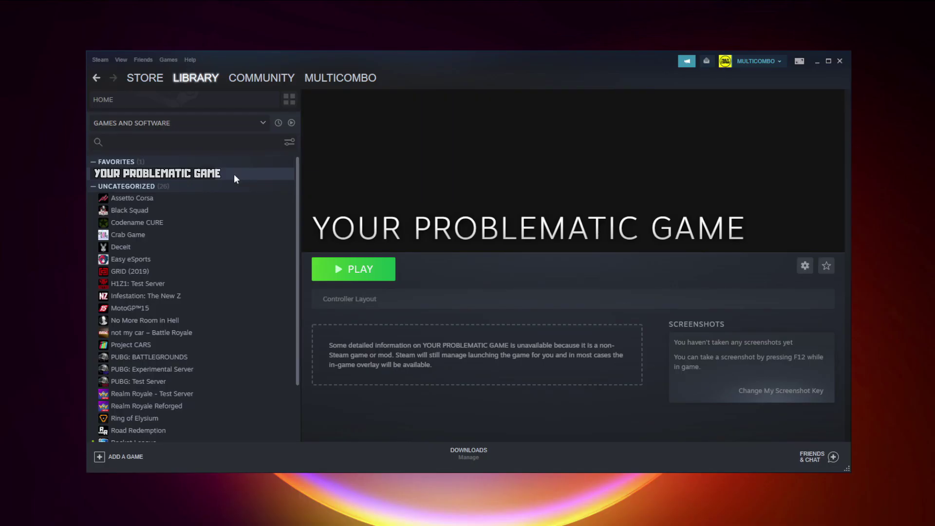
Change the game's controller override in Properties to Enable Steam Input
right_click(233, 174)
left_click(271, 239)
left_click(340, 285)
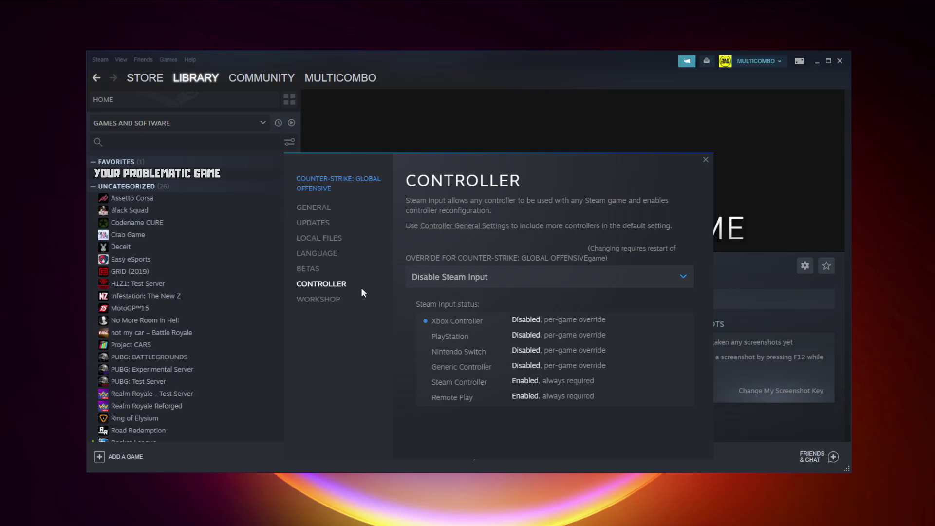
left_click(476, 276)
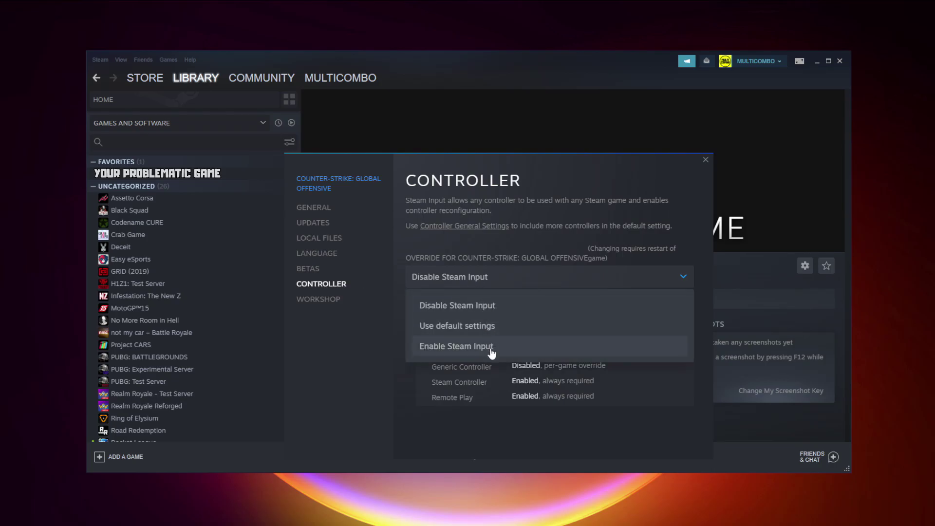
left_click(518, 351)
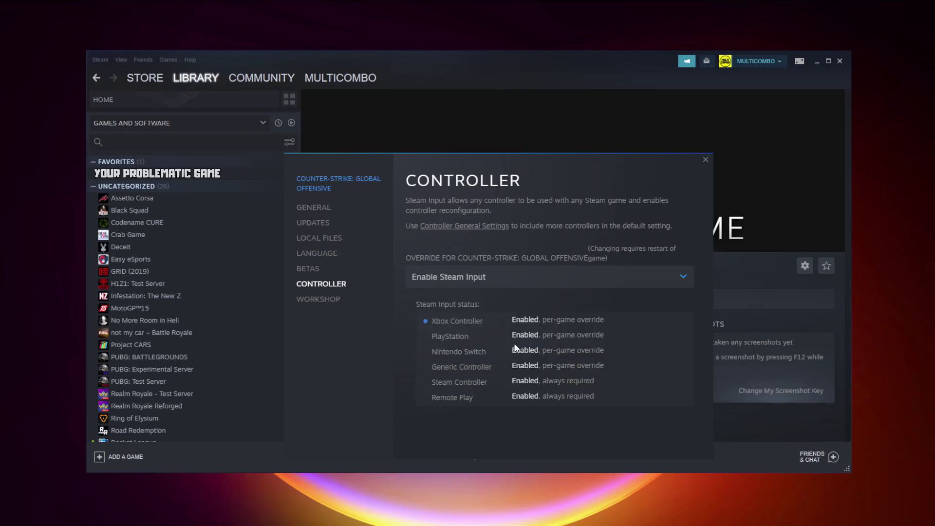